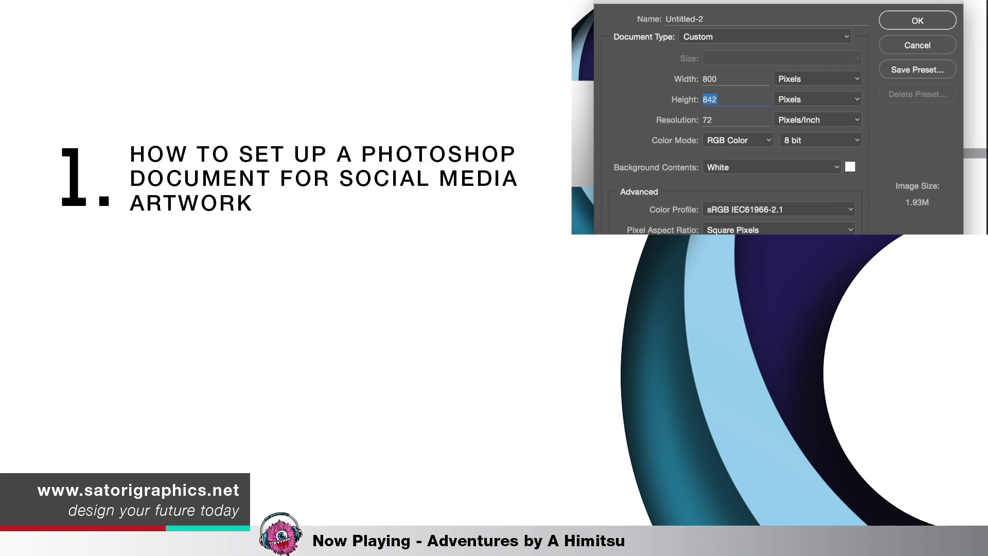
{"action": "type", "text": "8"}
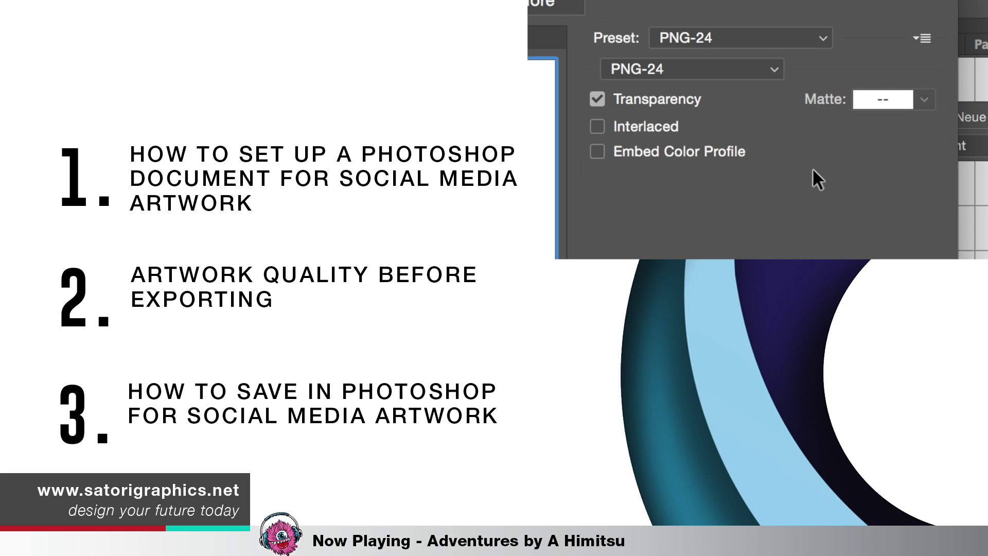
Google 'social media templates for banner artwork' and open the twelveskip cover photo dimensions article
{"action": "left_click", "coordinate": [775, 71]}
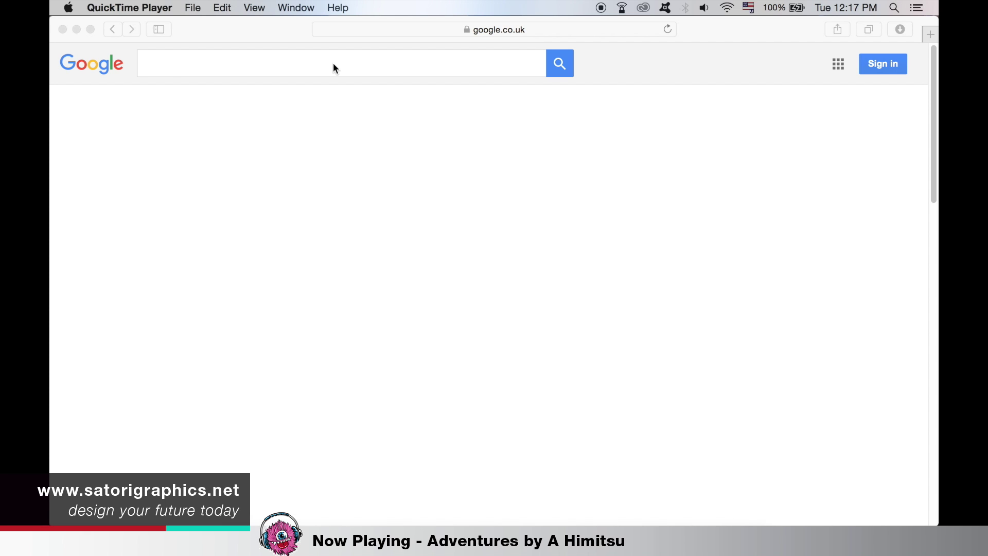
{"action": "left_click", "coordinate": [332, 63]}
{"action": "type", "text": "social media"}
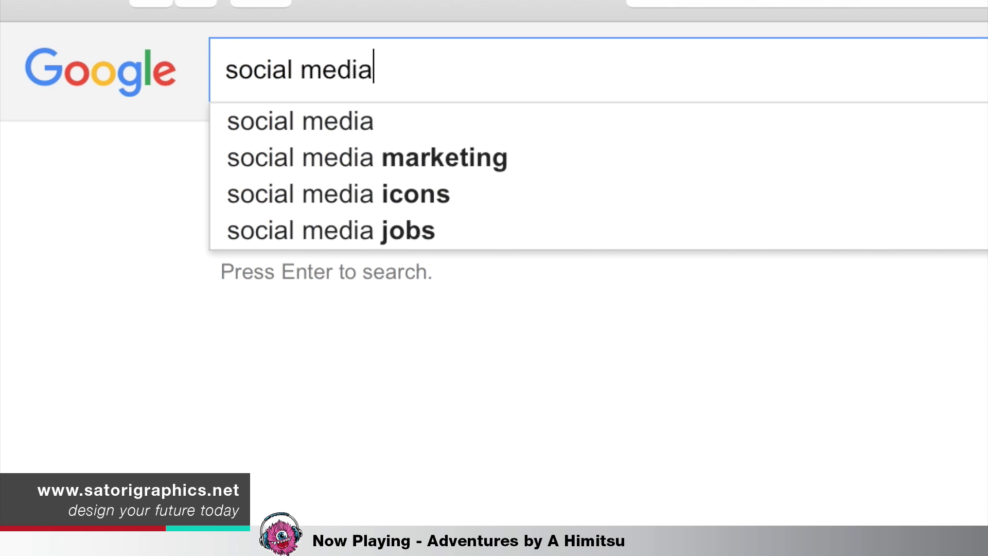
{"action": "type", "text": " templates "}
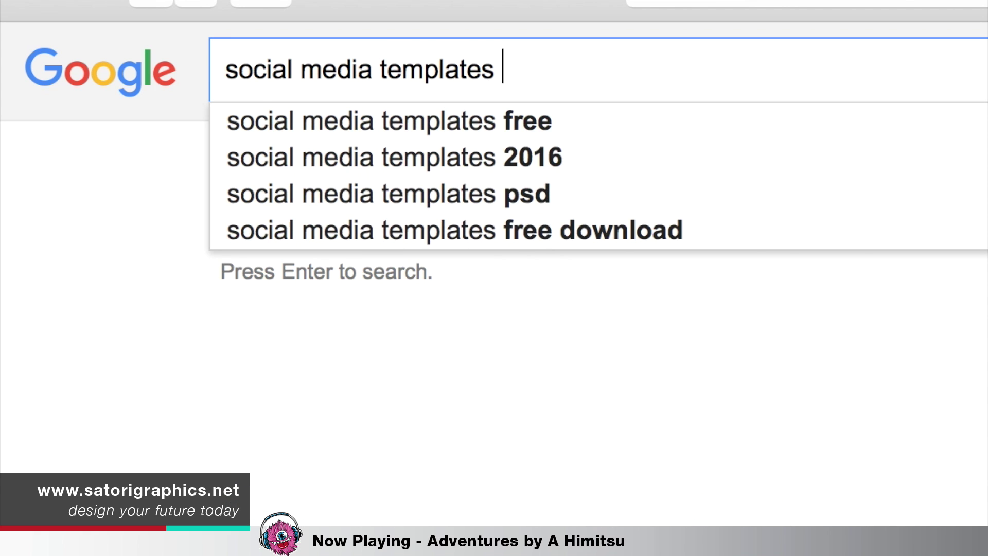
{"action": "type", "text": "for banner a"}
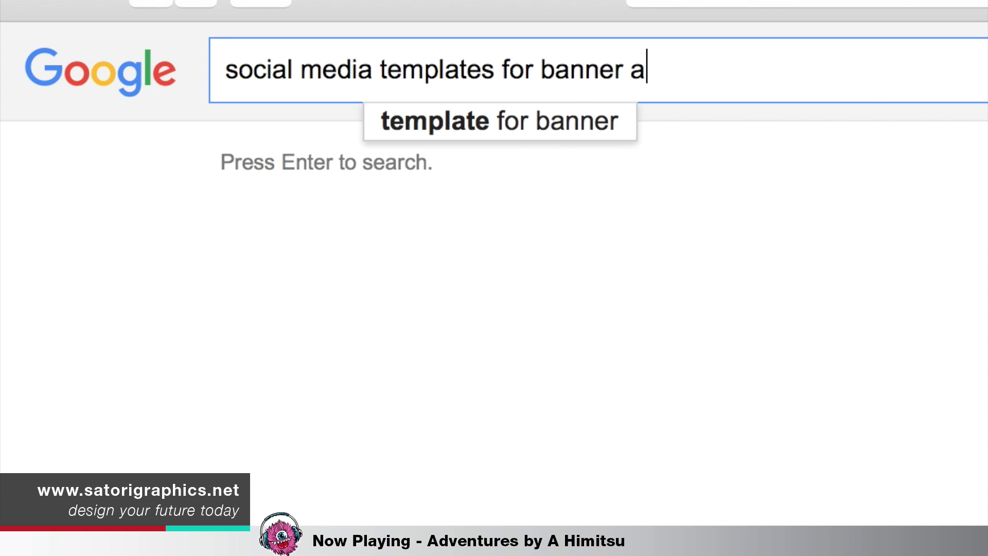
{"action": "type", "text": "rtwork"}
{"action": "key", "text": "Return"}
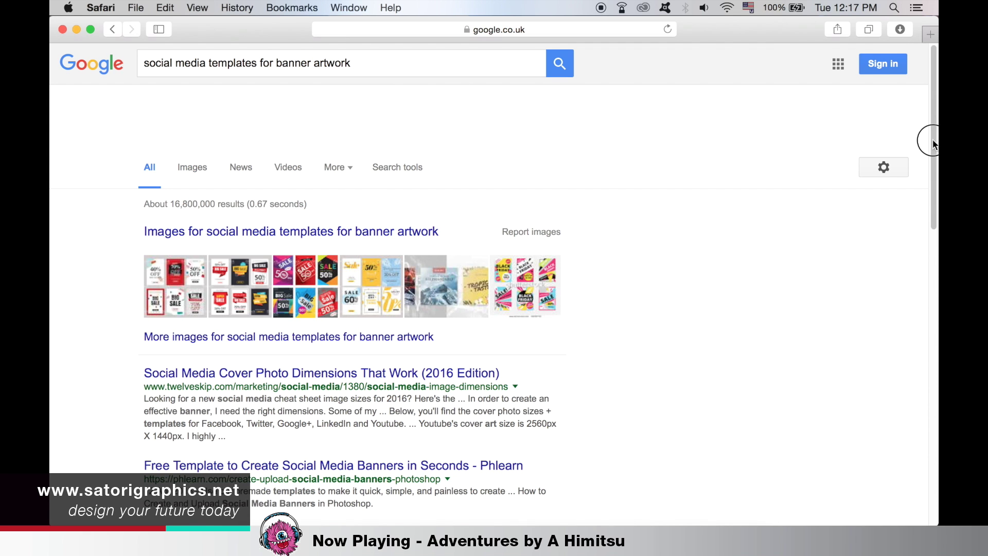
{"action": "scroll", "coordinate": [933, 143], "scroll_direction": "down", "scroll_amount": 3}
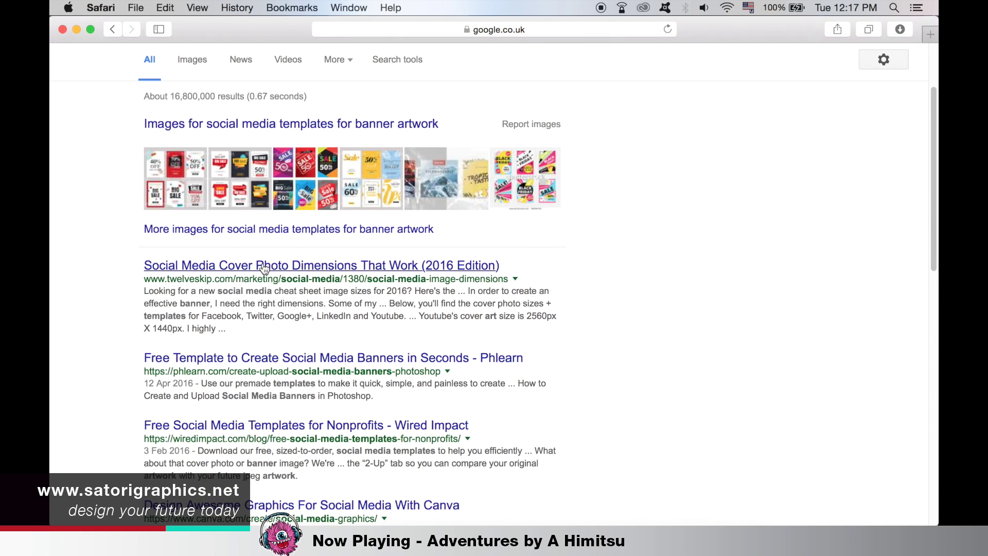
{"action": "left_click", "coordinate": [262, 268]}
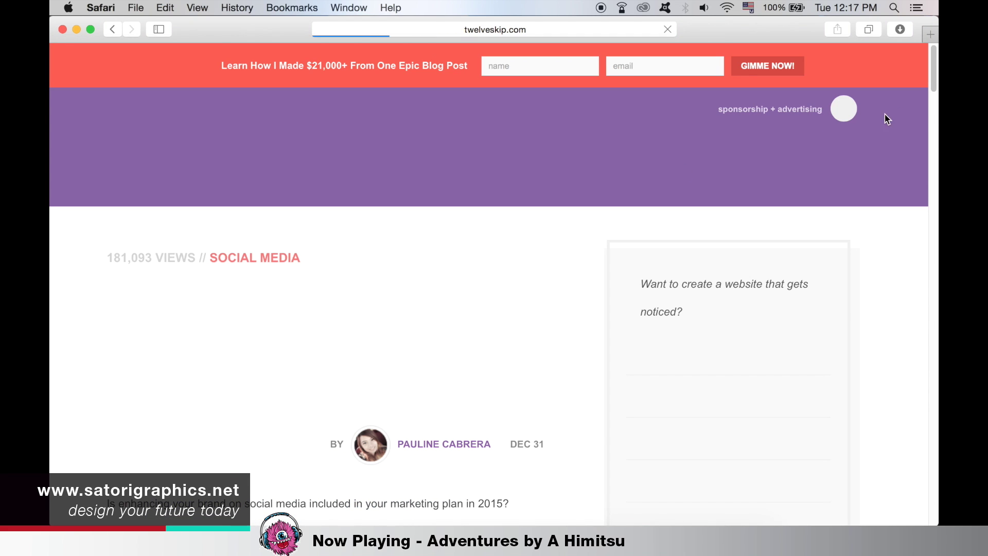
{"action": "scroll", "coordinate": [932, 85], "scroll_direction": "down", "scroll_amount": 10}
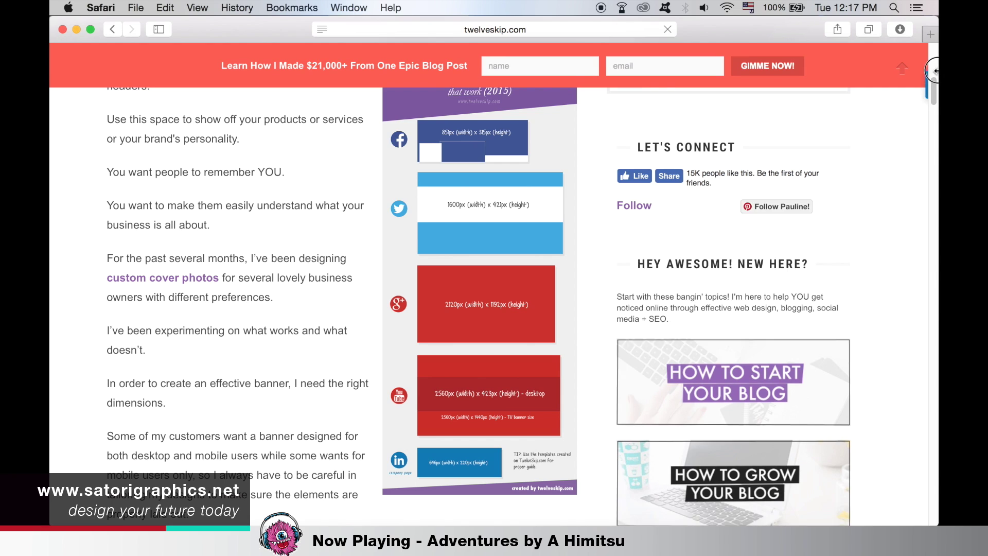
{"action": "scroll", "coordinate": [935, 73], "scroll_direction": "up", "scroll_amount": 5}
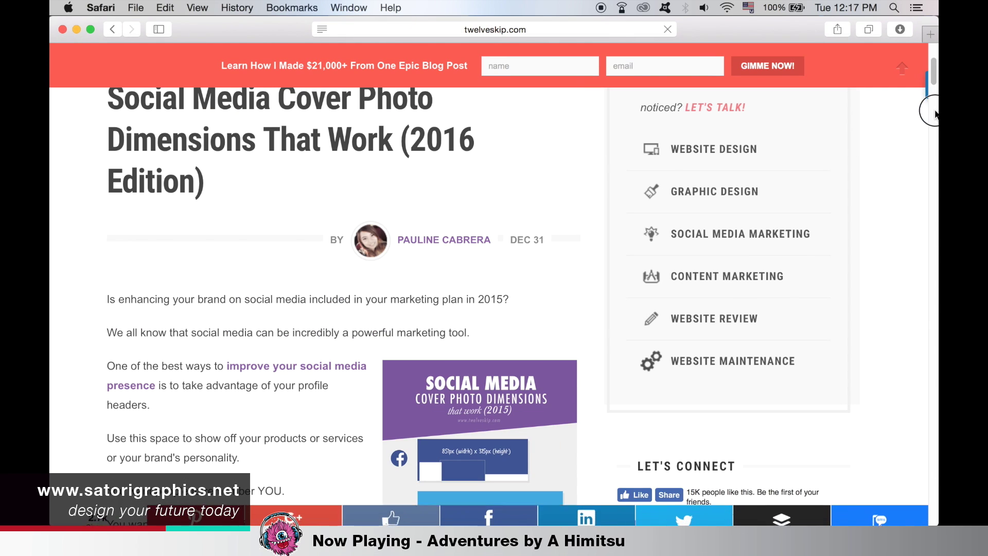
{"action": "left_click_drag", "start_coordinate": [935, 72], "coordinate": [932, 178]}
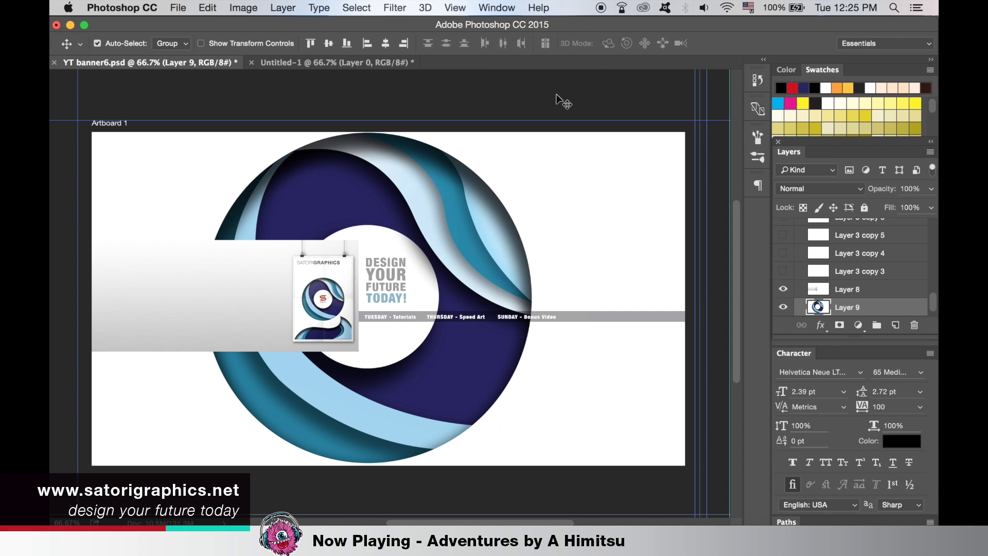
Create a new 800×800 pixel, 72 ppi RGB Color document
{"action": "left_click", "coordinate": [180, 7]}
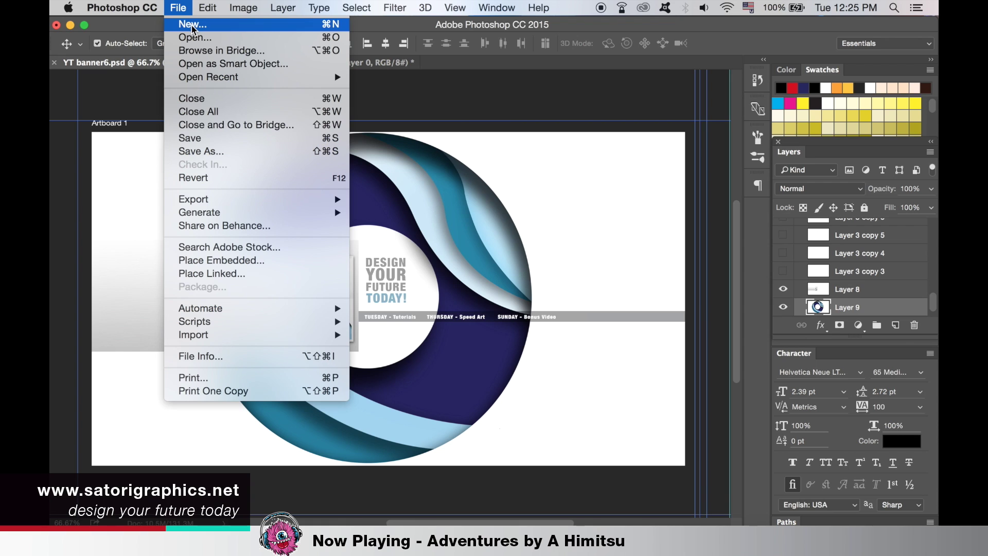
{"action": "left_click", "coordinate": [192, 29]}
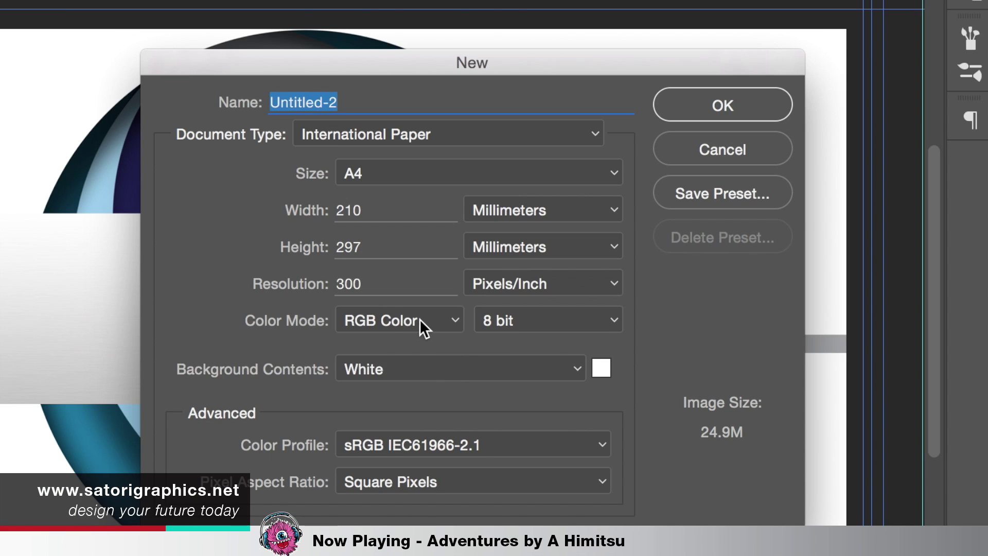
{"action": "left_click", "coordinate": [432, 302]}
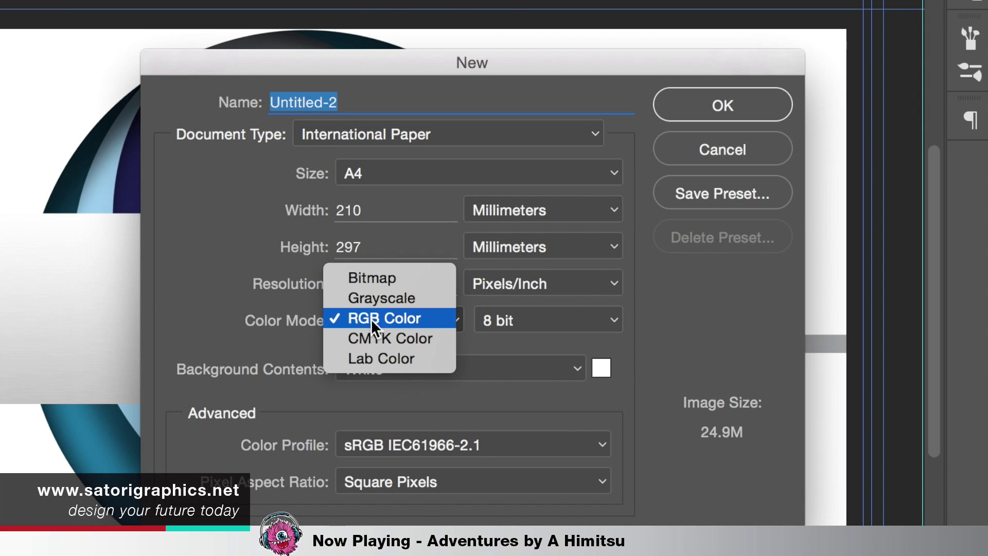
{"action": "left_click", "coordinate": [401, 318]}
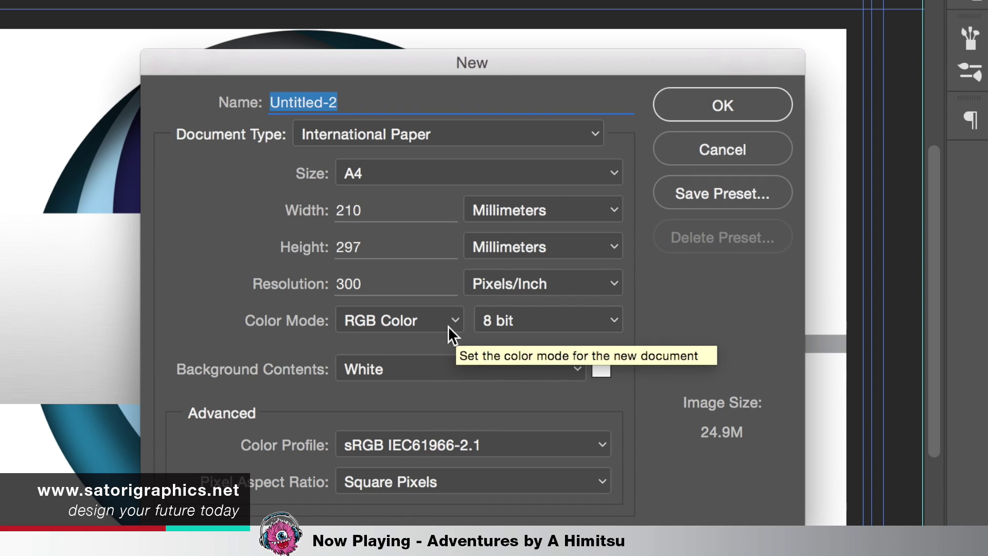
{"action": "double_click", "coordinate": [371, 283]}
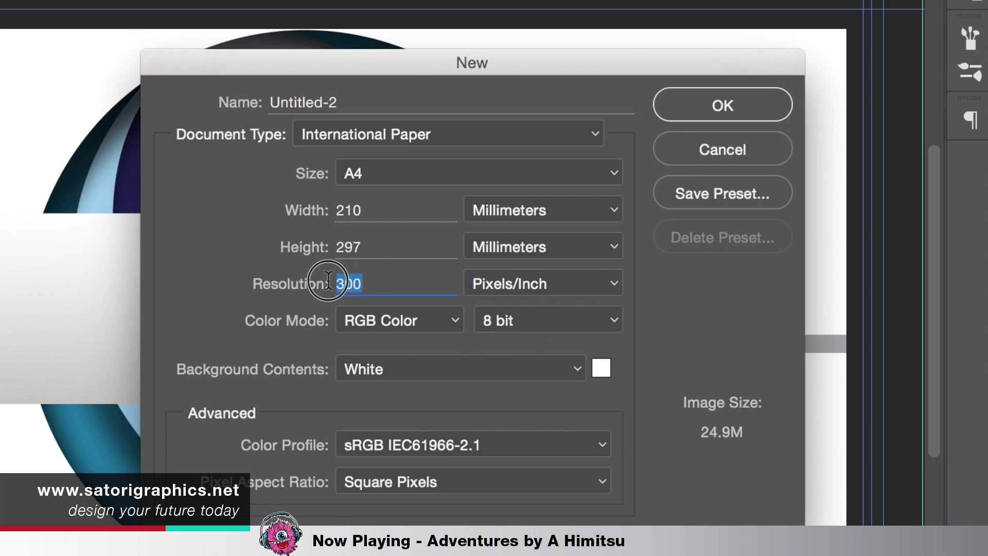
{"action": "type", "text": "72"}
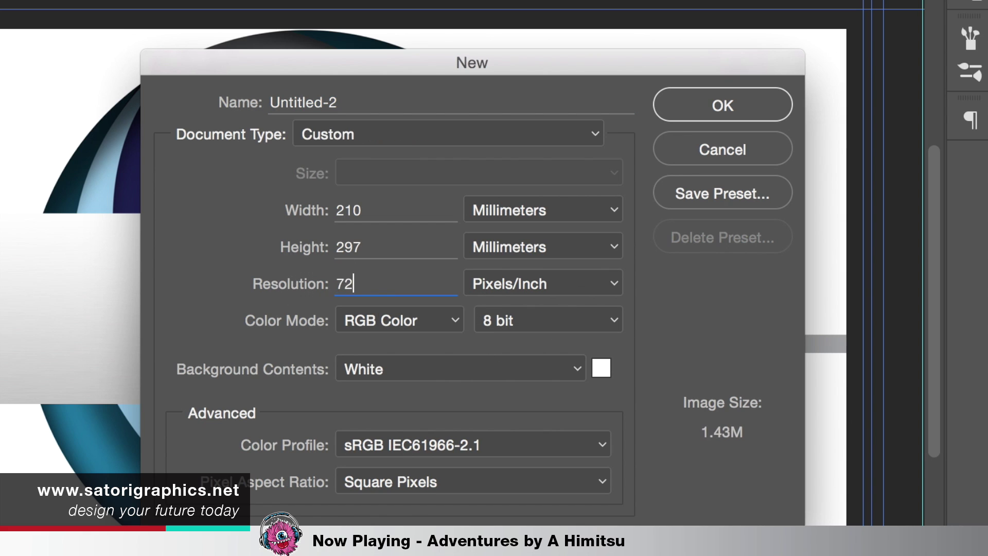
{"action": "left_click", "coordinate": [517, 209]}
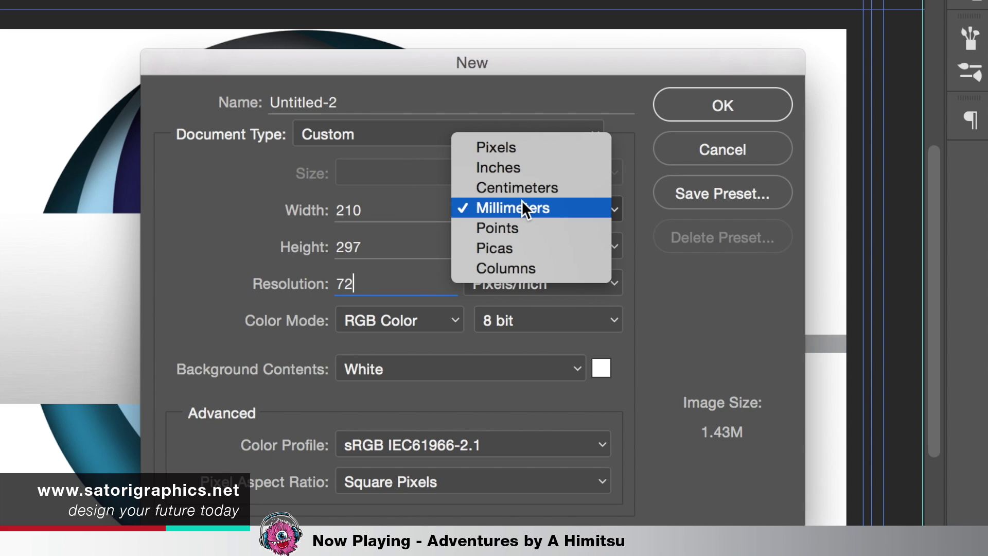
{"action": "left_click", "coordinate": [527, 150]}
{"action": "double_click", "coordinate": [415, 216]}
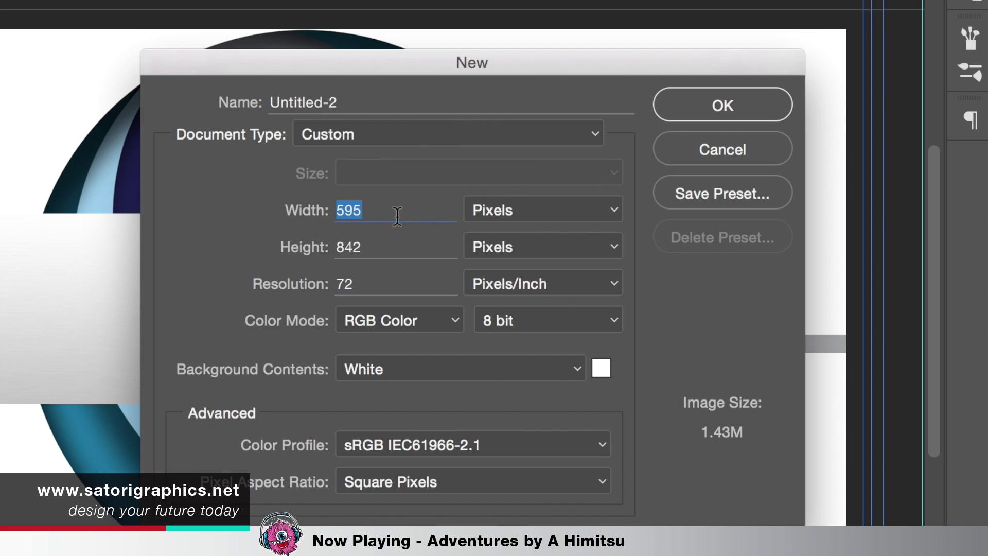
{"action": "type", "text": "8"}
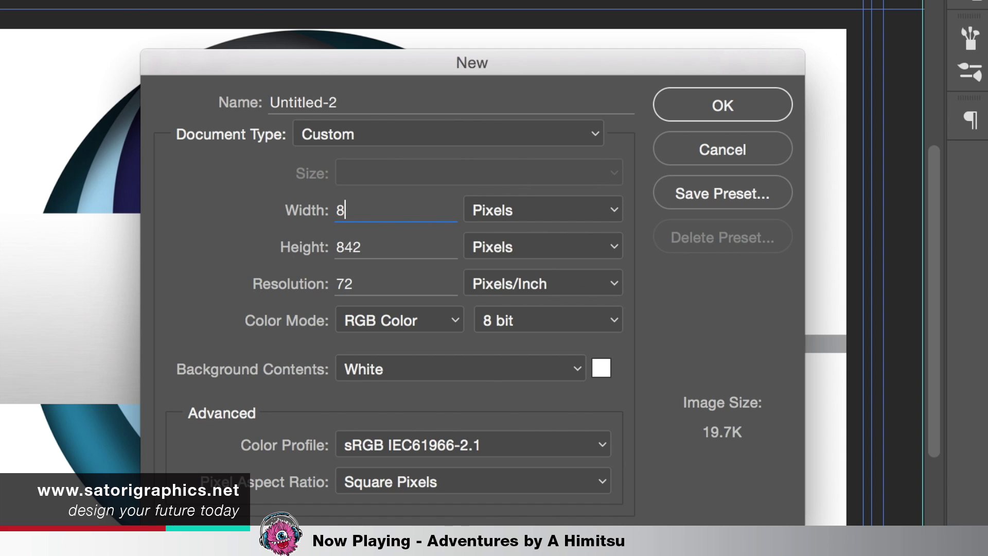
{"action": "type", "text": "00"}
{"action": "key", "text": "Tab"}
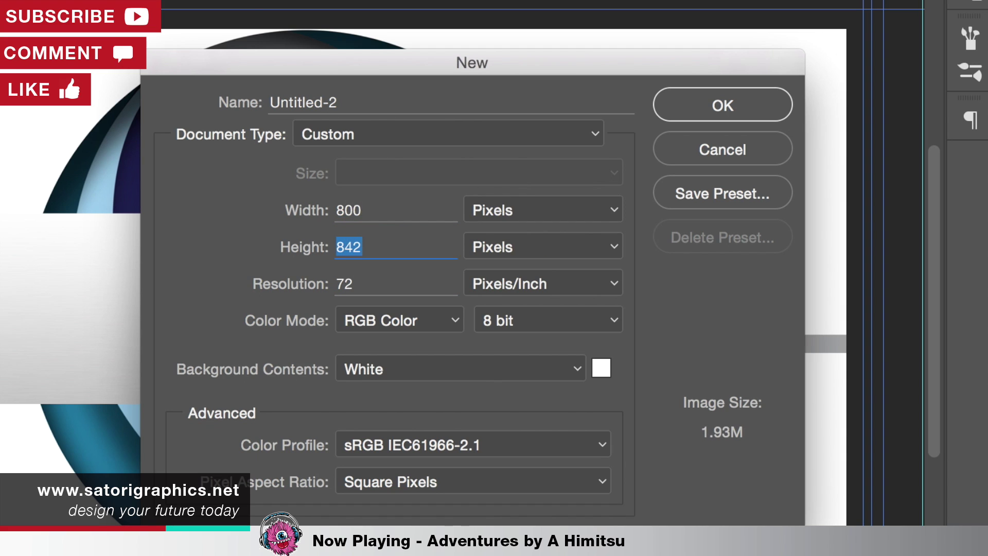
{"action": "type", "text": "800"}
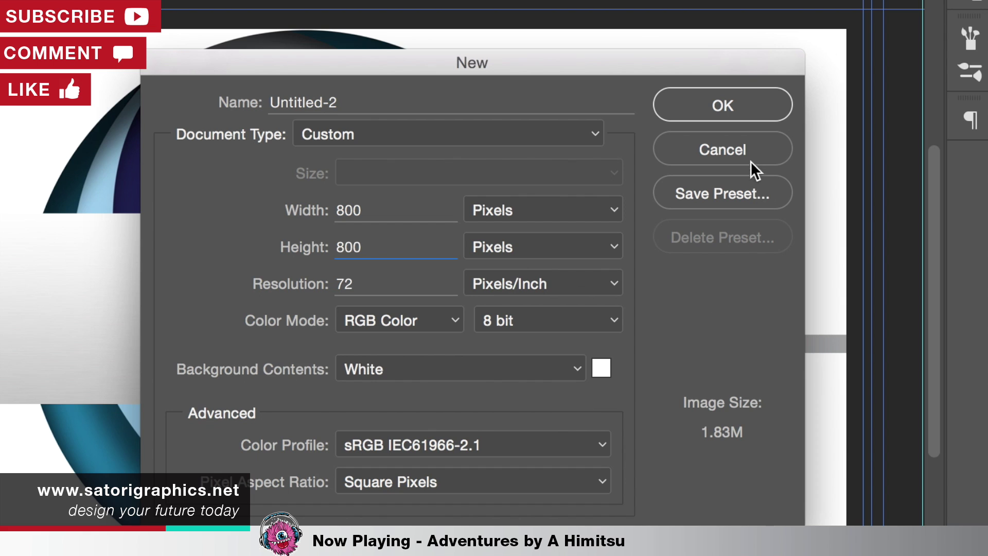
{"action": "left_click", "coordinate": [737, 126]}
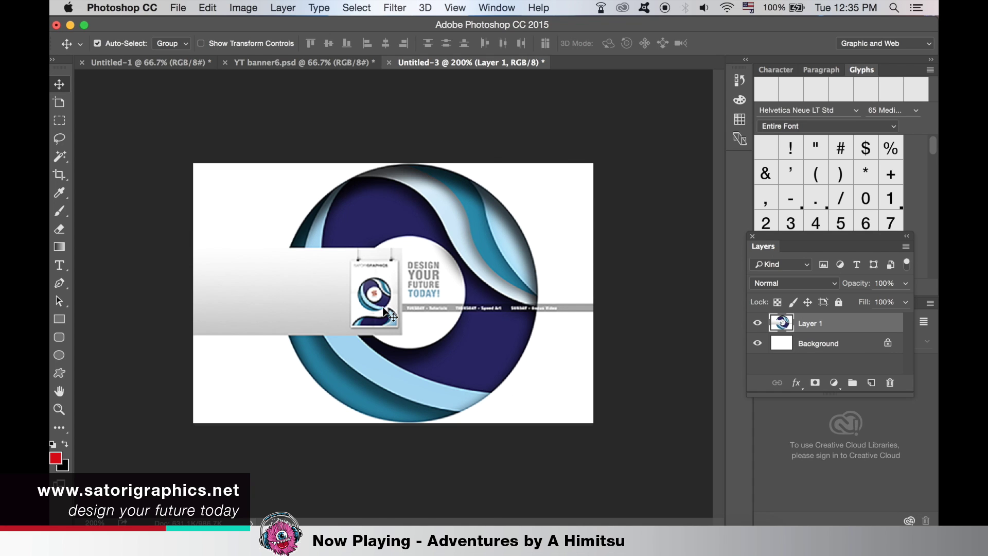
Check the Untitled-3 image size and cancel without changes
{"action": "left_click", "coordinate": [243, 8]}
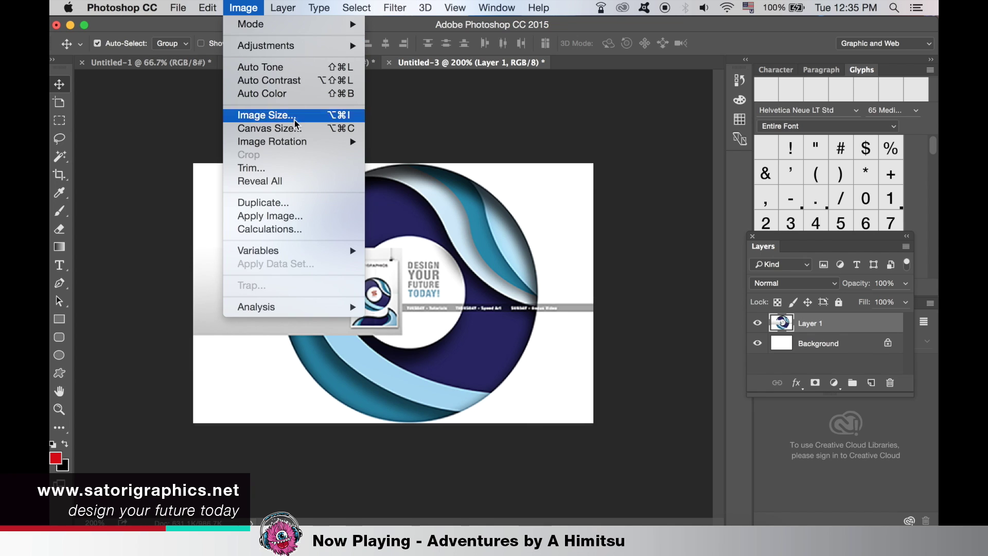
{"action": "left_click", "coordinate": [278, 115]}
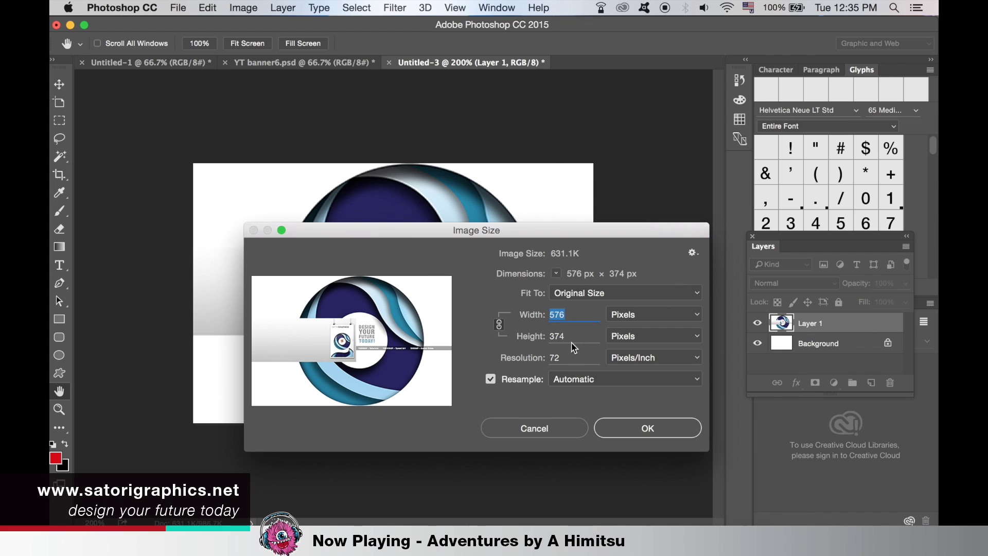
{"action": "left_click", "coordinate": [546, 428]}
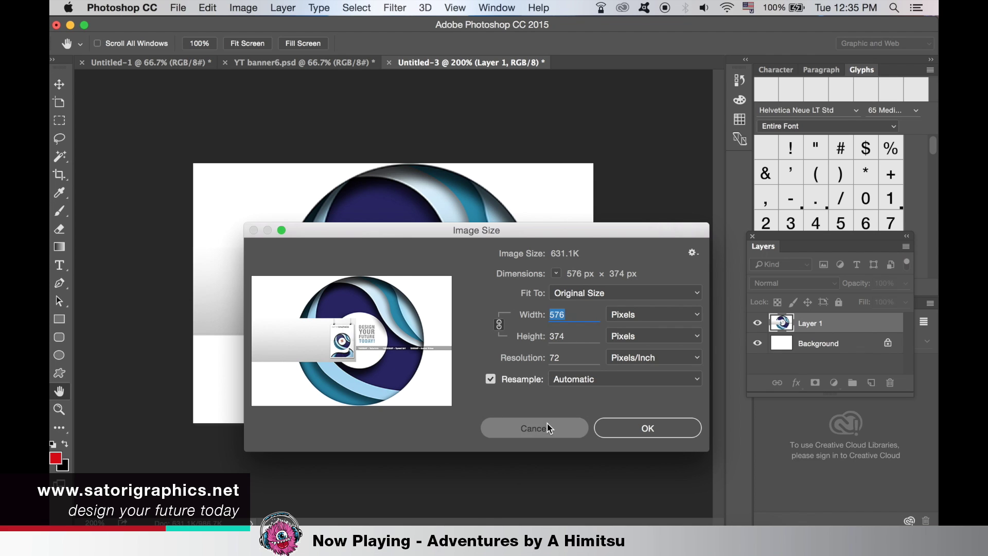
Check the YT banner6.psd image size without changes, then view it at 100%
{"action": "left_click", "coordinate": [309, 62]}
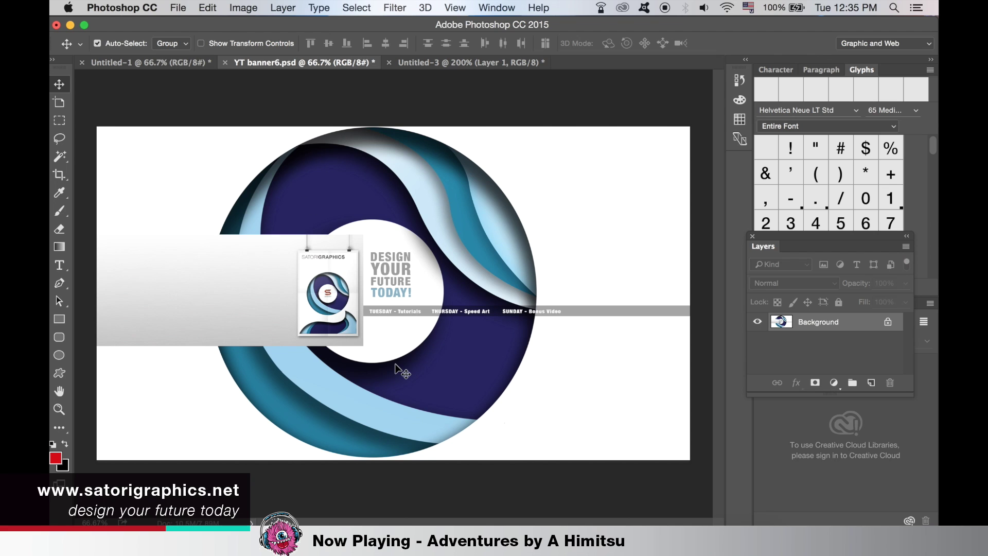
{"action": "left_click", "coordinate": [253, 8]}
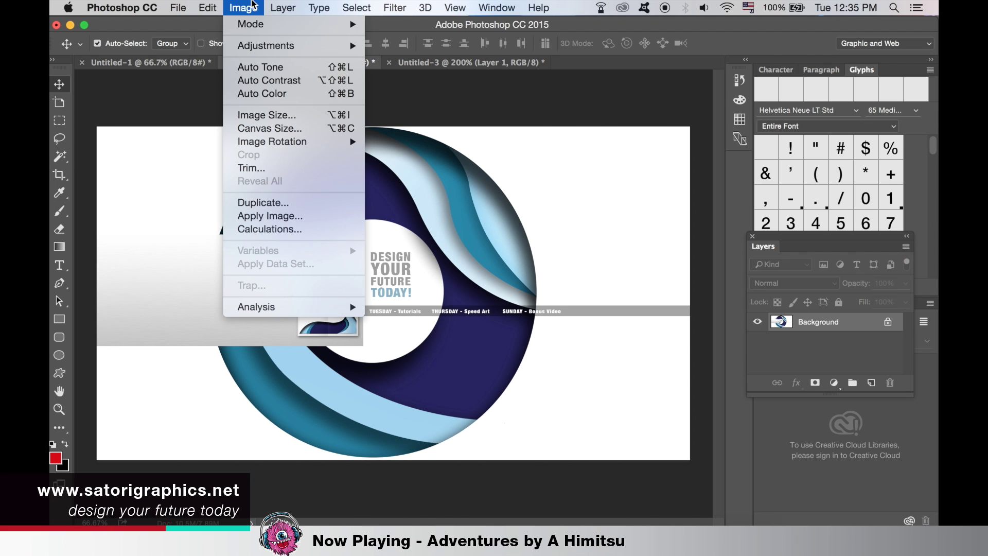
{"action": "left_click", "coordinate": [286, 115]}
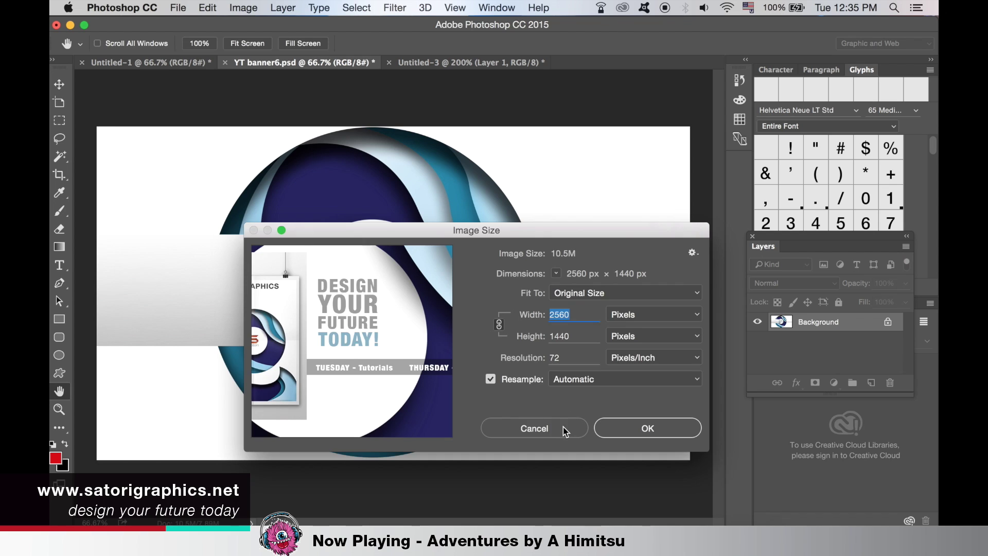
{"action": "left_click", "coordinate": [563, 426]}
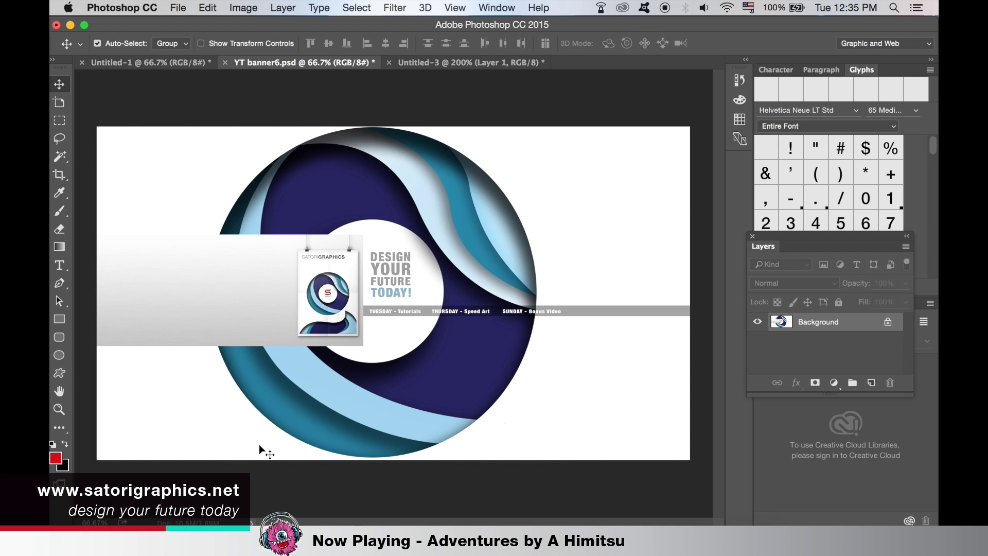
{"action": "key", "text": "super+1"}
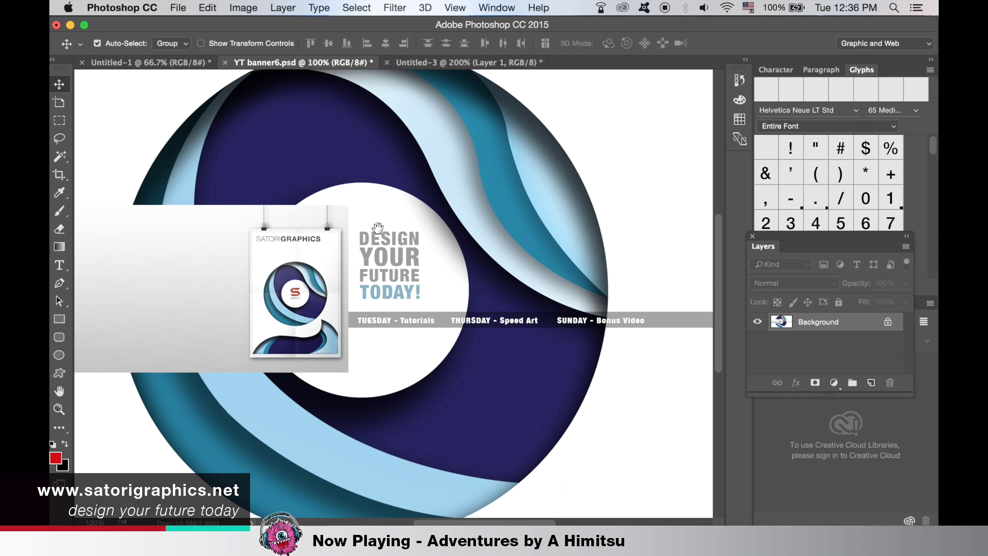
{"action": "mouse_move", "coordinate": [360, 219]}
{"action": "left_mouse_down"}
{"action": "mouse_move", "coordinate": [456, 196]}
{"action": "mouse_move", "coordinate": [384, 243]}
{"action": "left_mouse_up"}
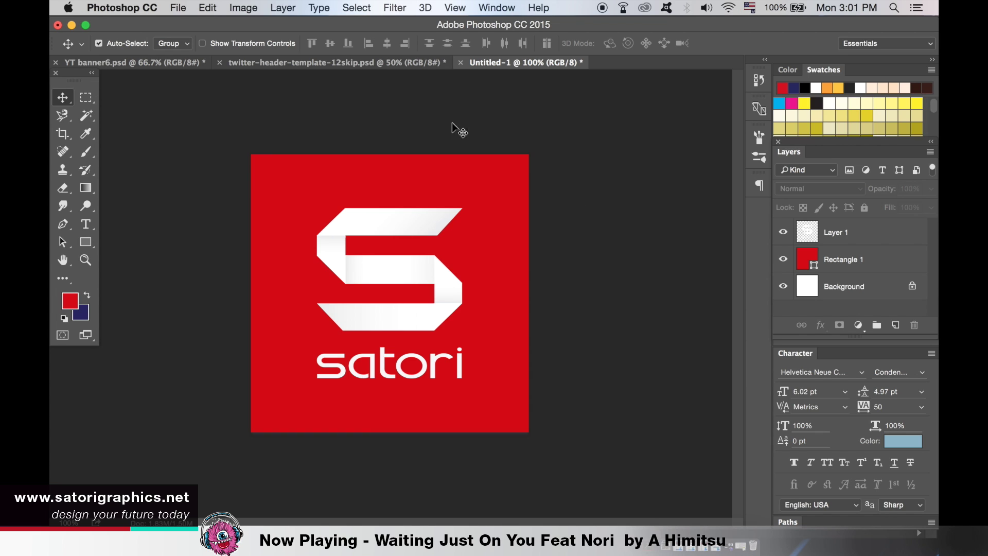
Flatten the Satori logo into one background layer and bring up the File menu
{"action": "left_click", "coordinate": [283, 8]}
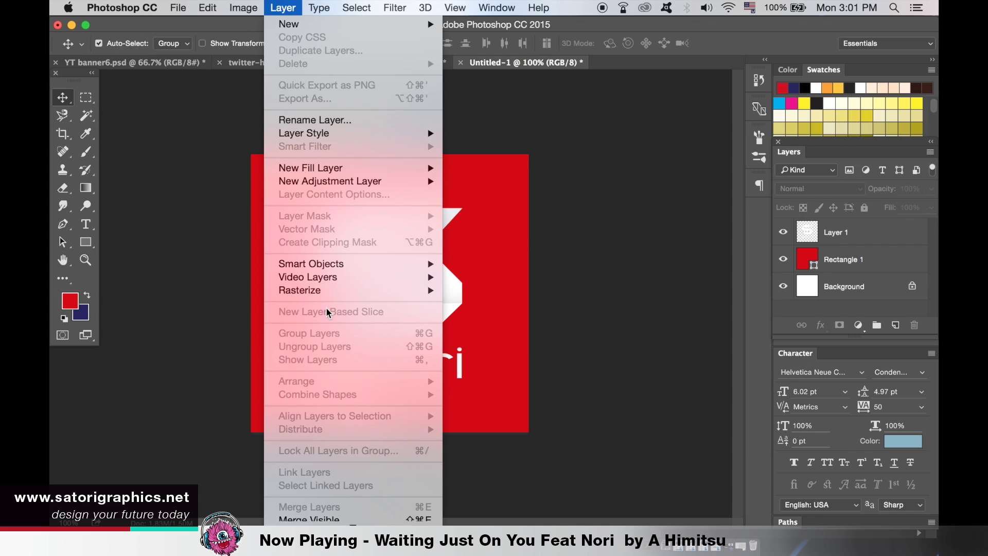
{"action": "scroll", "coordinate": [329, 313], "scroll_direction": "down", "scroll_amount": 2}
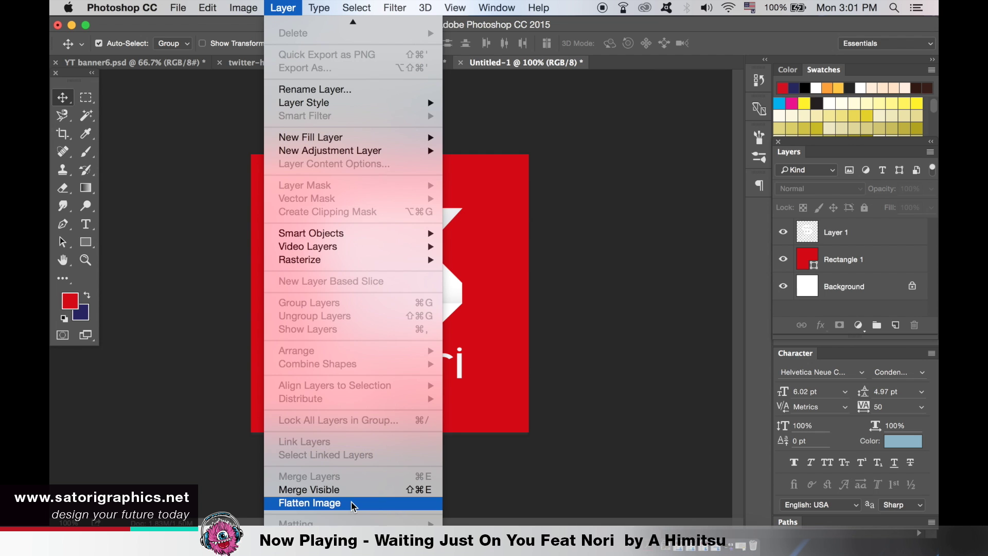
{"action": "left_click", "coordinate": [336, 511]}
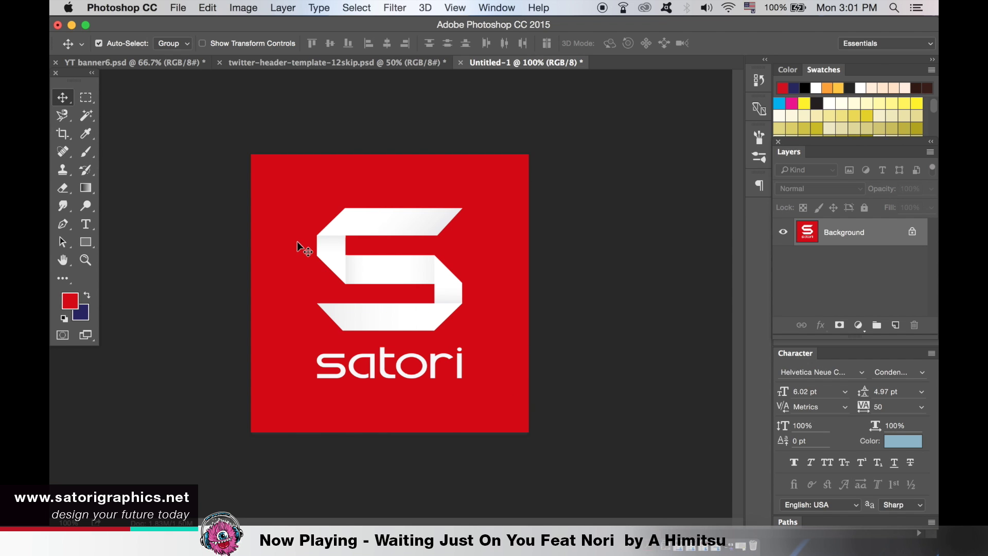
{"action": "left_click", "coordinate": [173, 8]}
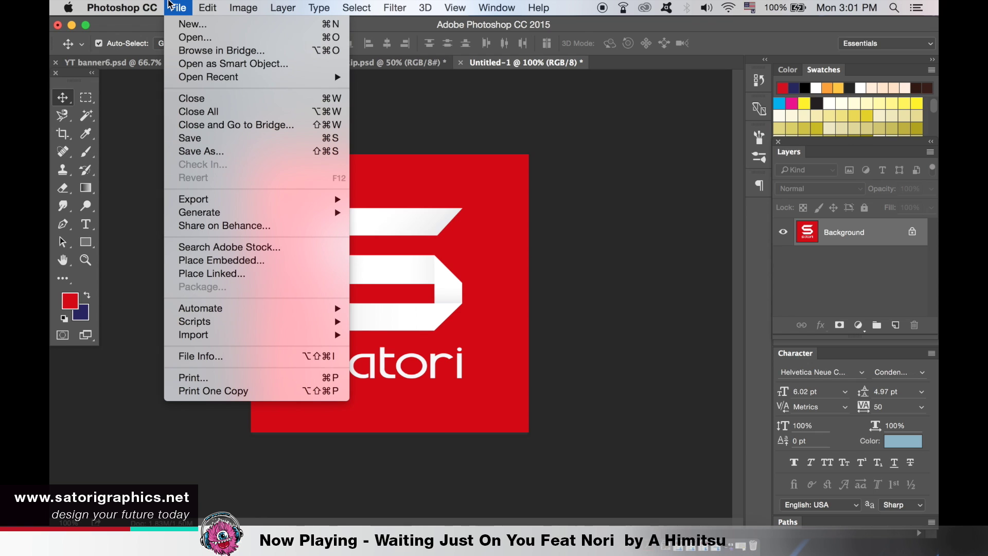
{"action": "mouse_move", "coordinate": [272, 61]}
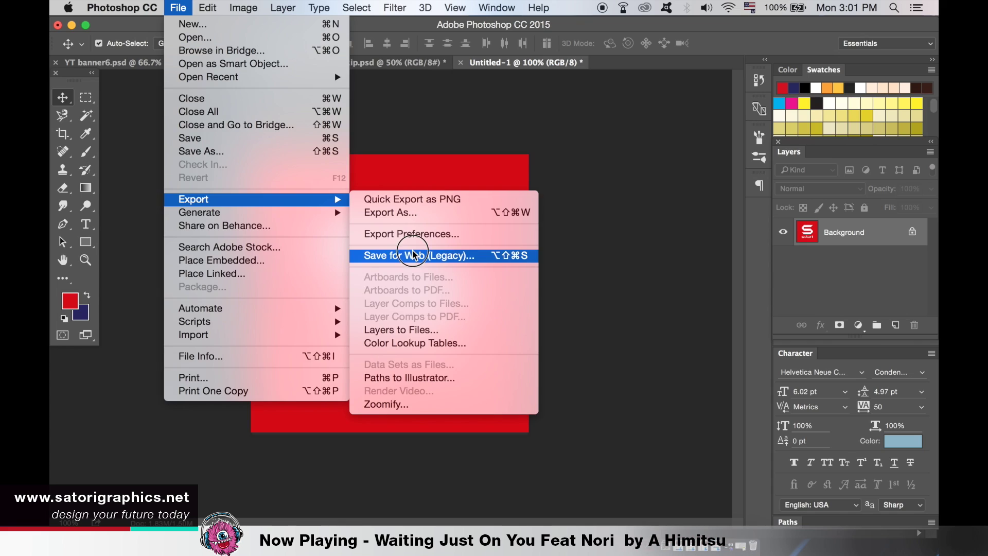
In Save for Web (Legacy), keep PNG-24 and turn off Transparency
{"action": "left_click", "coordinate": [409, 251]}
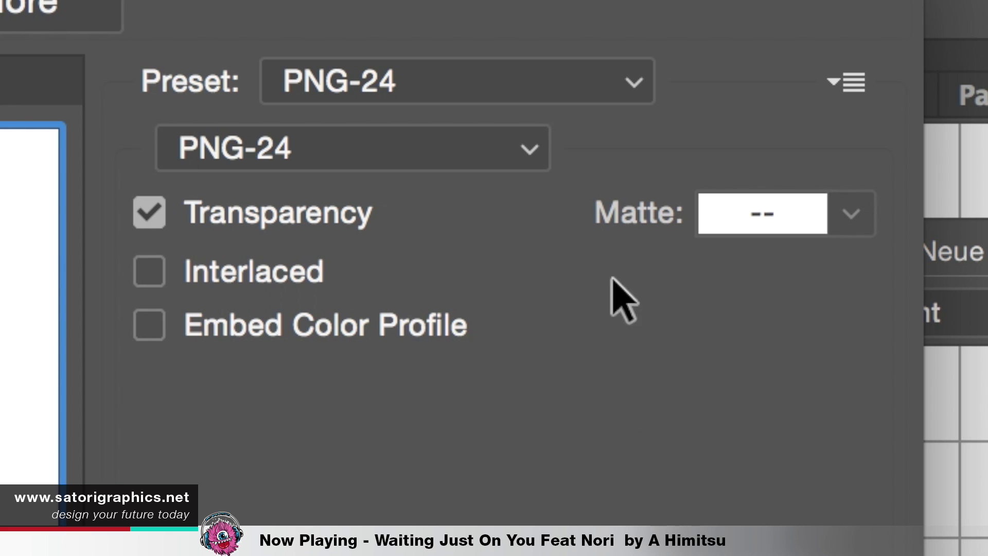
{"action": "left_click", "coordinate": [534, 142]}
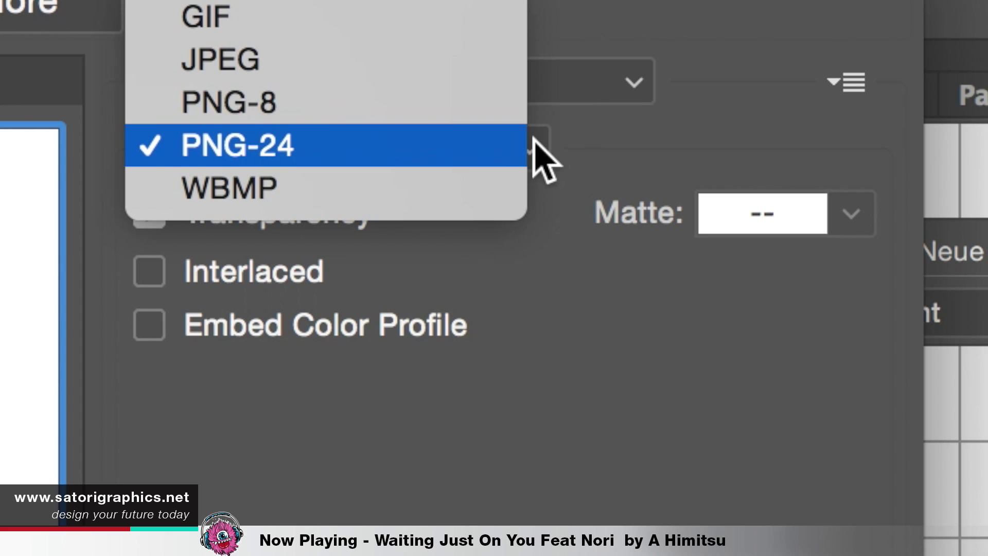
{"action": "left_click", "coordinate": [503, 117]}
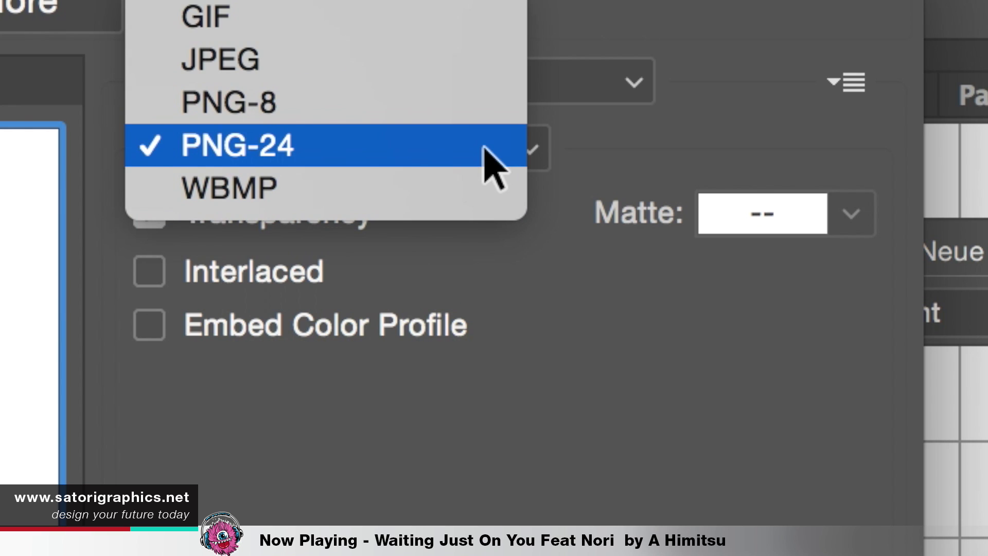
{"action": "left_click", "coordinate": [602, 375]}
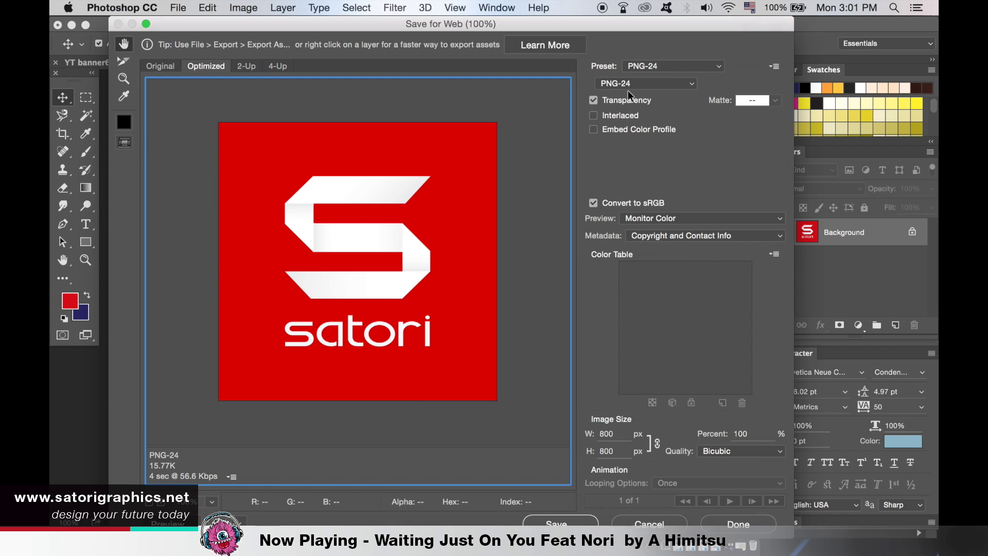
{"action": "left_click", "coordinate": [598, 104]}
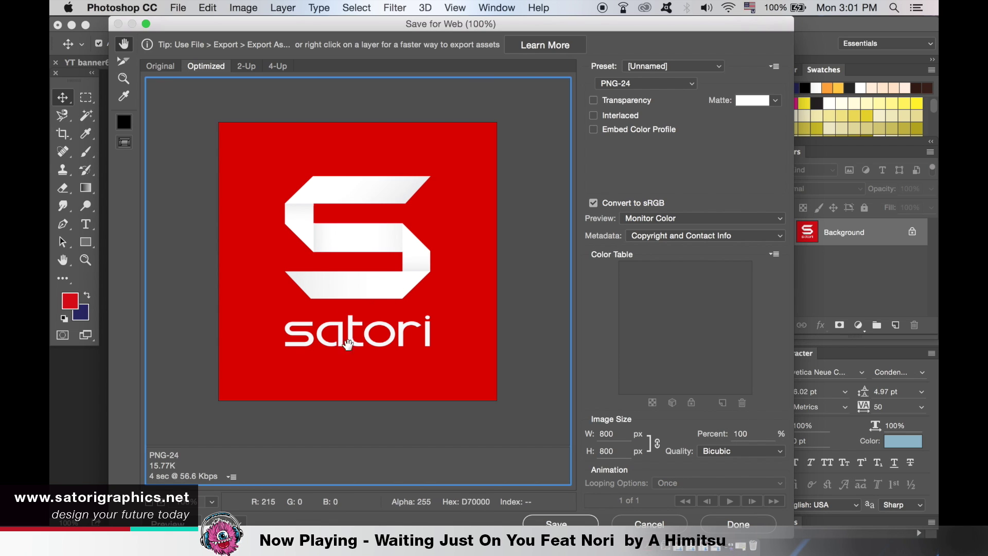
Save the optimized PNG to the Desktop
{"action": "left_click", "coordinate": [569, 524]}
{"action": "left_click", "coordinate": [220, 172]}
{"action": "key", "text": "Return"}
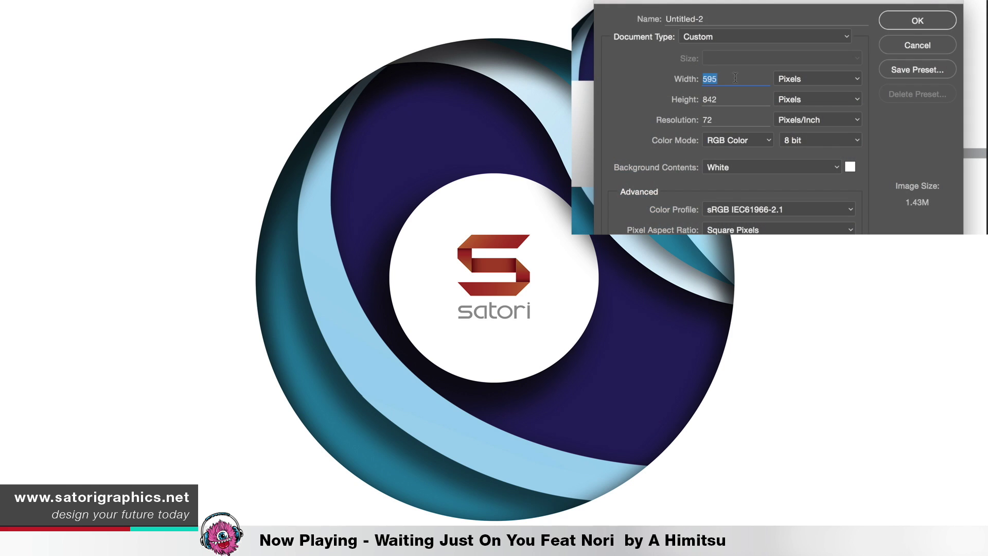
{"action": "type", "text": "800"}
Enter the 800 px canvas height and show the PNG export format list
{"action": "key", "text": "Tab"}
{"action": "type", "text": "80"}
{"action": "type", "text": "0"}
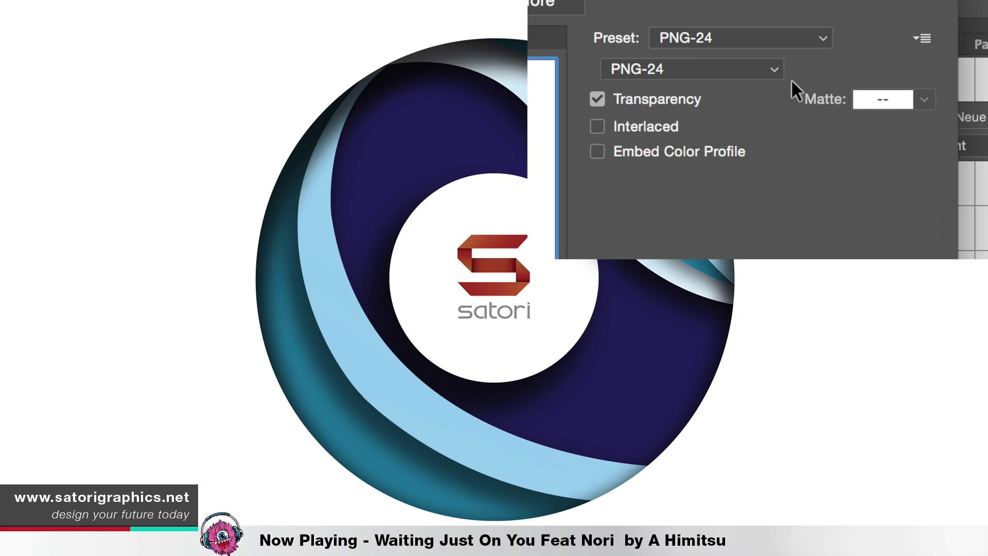
{"action": "left_click", "coordinate": [776, 65]}
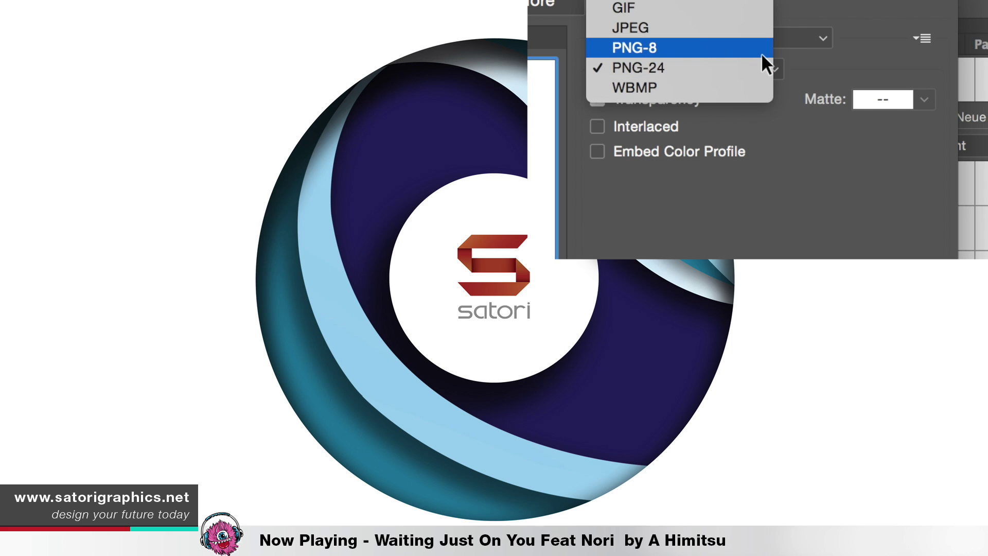